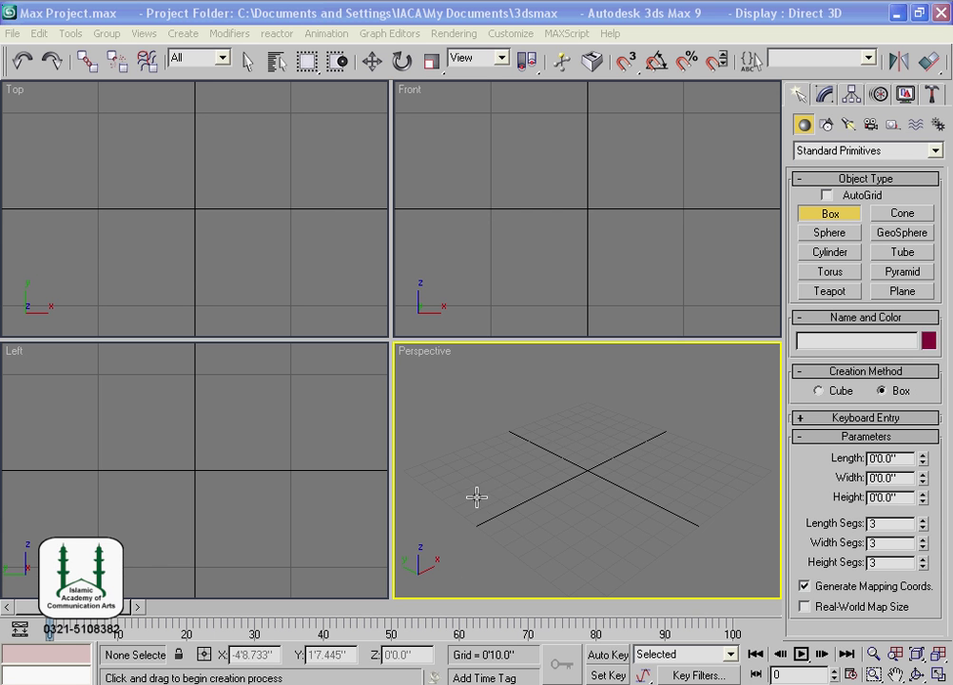
# Step: Create a flat box about 1'4" high in the Perspective view and move it along the Y axis to about 4'5"
pyautogui.moveTo(470, 493)
pyautogui.mouseDown()
pyautogui.moveTo(531, 516)
pyautogui.moveTo(606, 472)
pyautogui.mouseUp()
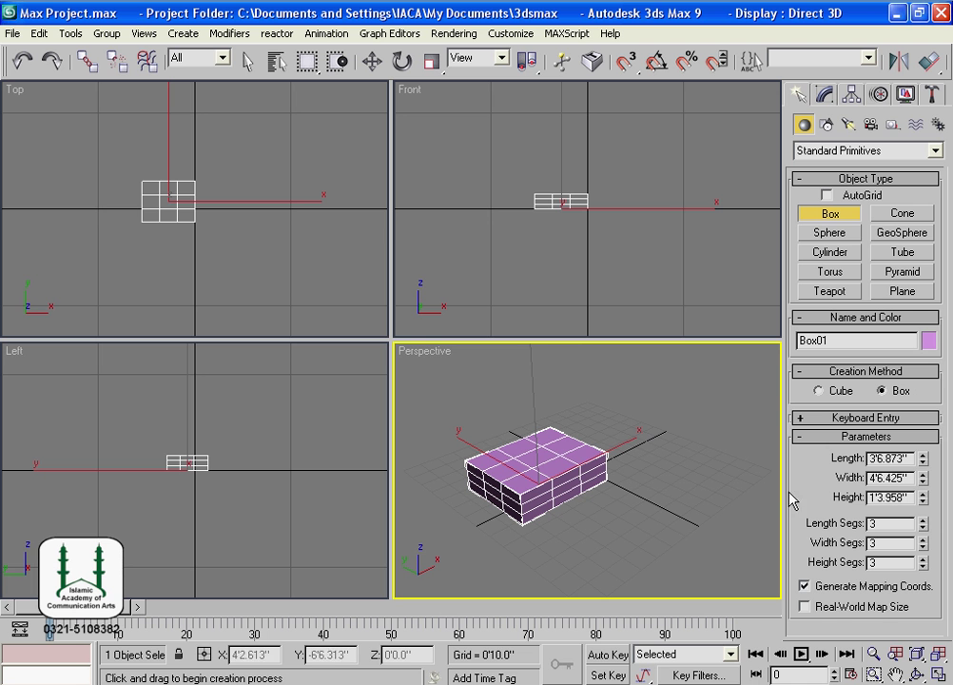
pyautogui.moveTo(923, 466)
pyautogui.mouseDown()
pyautogui.moveTo(923, 447)
pyautogui.moveTo(923, 476)
pyautogui.moveTo(900, 457)
pyautogui.moveTo(923, 461)
pyautogui.moveTo(923, 485)
pyautogui.moveTo(922, 476)
pyautogui.mouseUp()
pyautogui.click(372, 61)
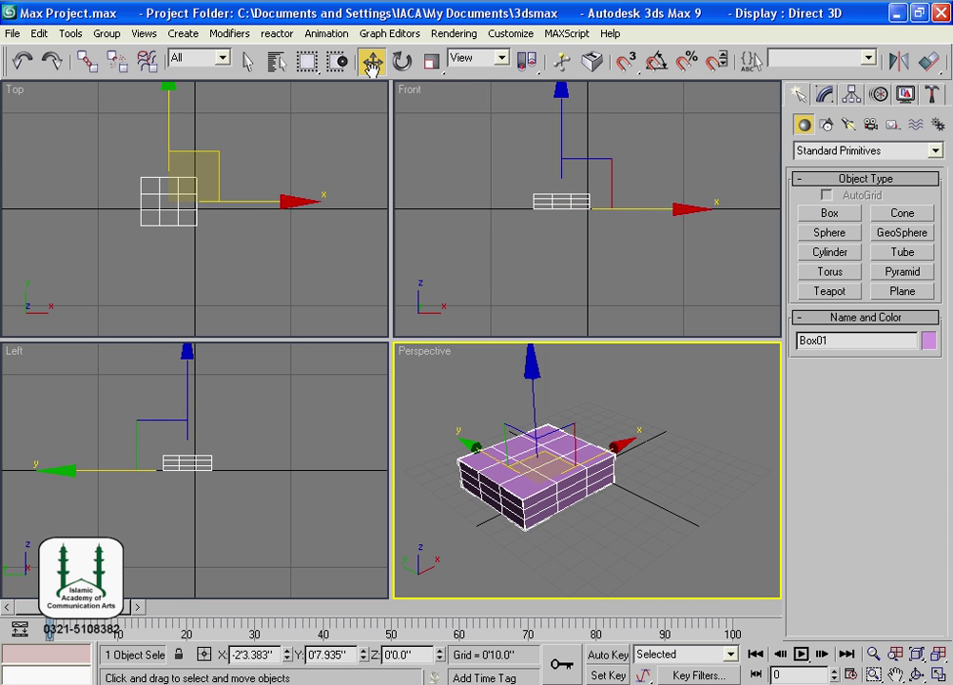
pyautogui.moveTo(466, 441); pyautogui.dragTo(430, 421)
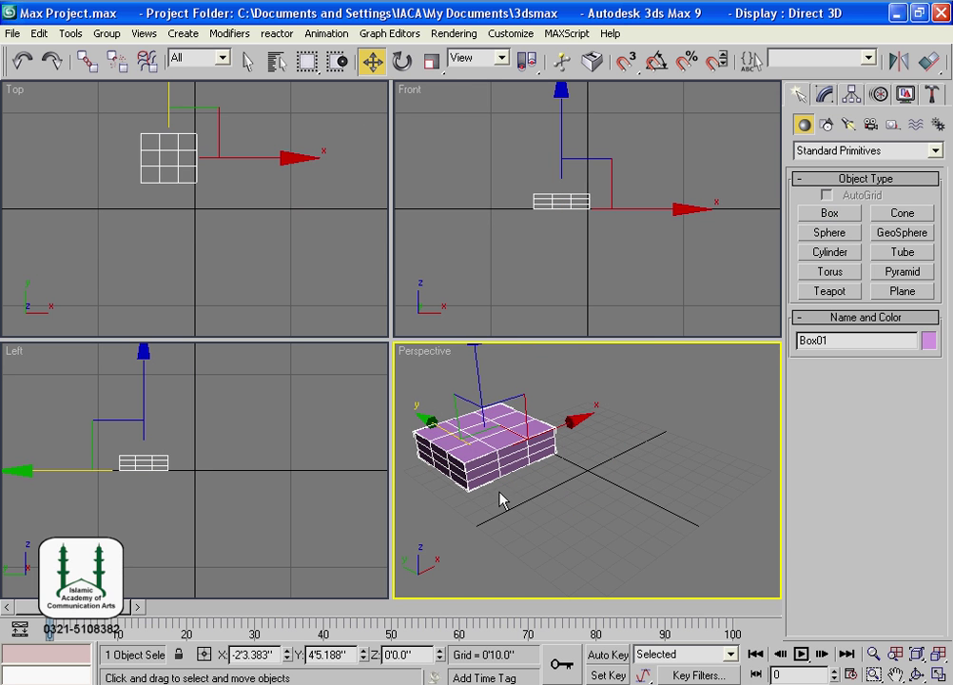
# Step: Create a box with the Cube creation method, about 3'11" per side, and undo it
pyautogui.click(840, 215)
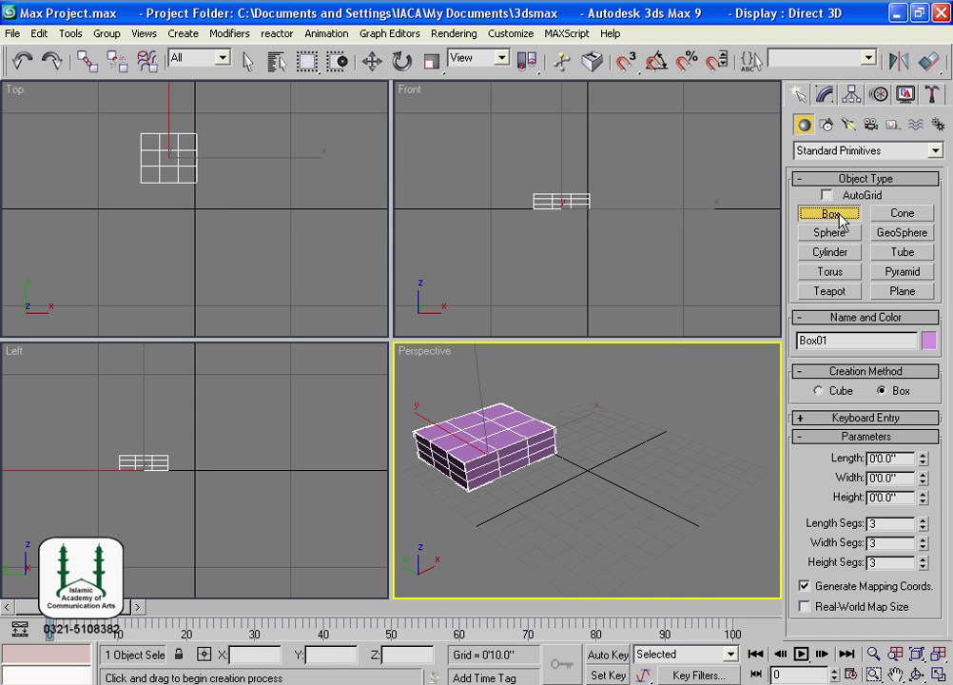
pyautogui.click(819, 391)
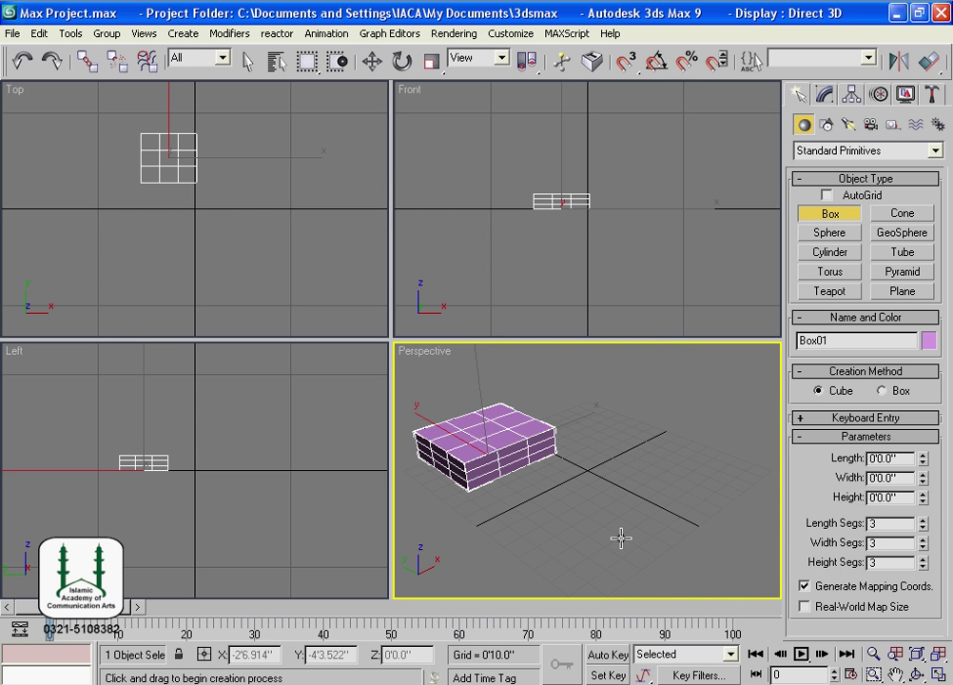
pyautogui.moveTo(602, 532); pyautogui.dragTo(638, 514)
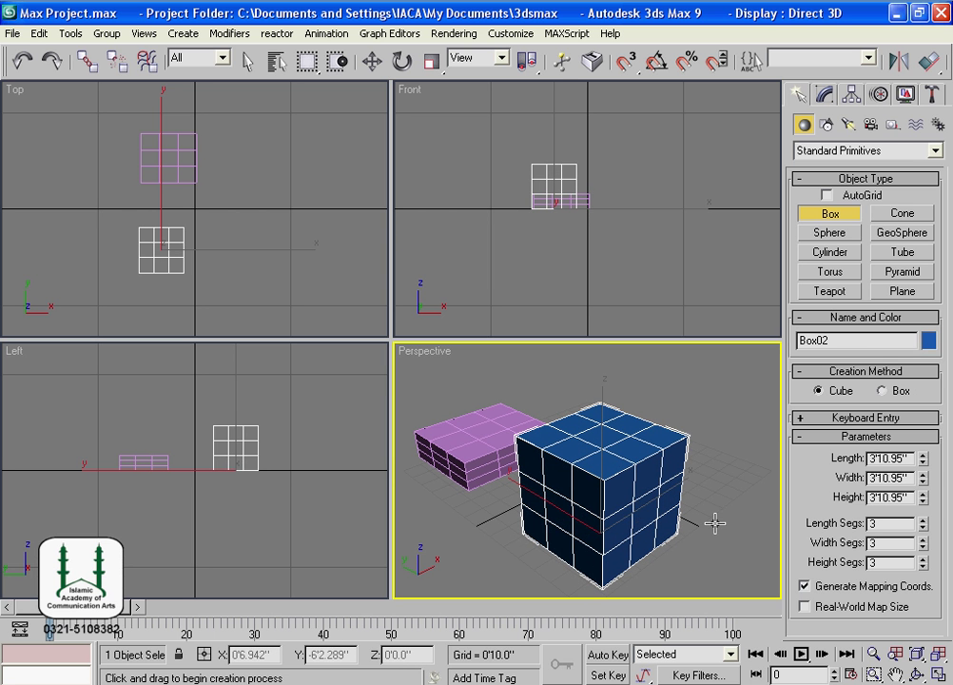
pyautogui.hotkey('ctrl', 'z')
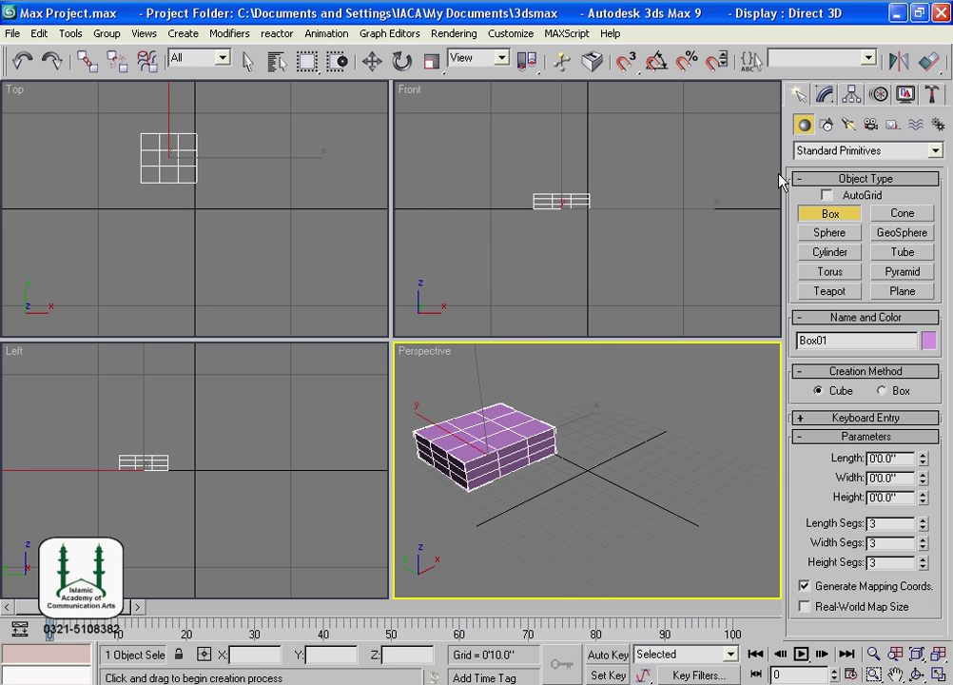
# Step: Switch the geometry category to Extended Primitives and activate the ChamferBox primitive
pyautogui.click(936, 151)
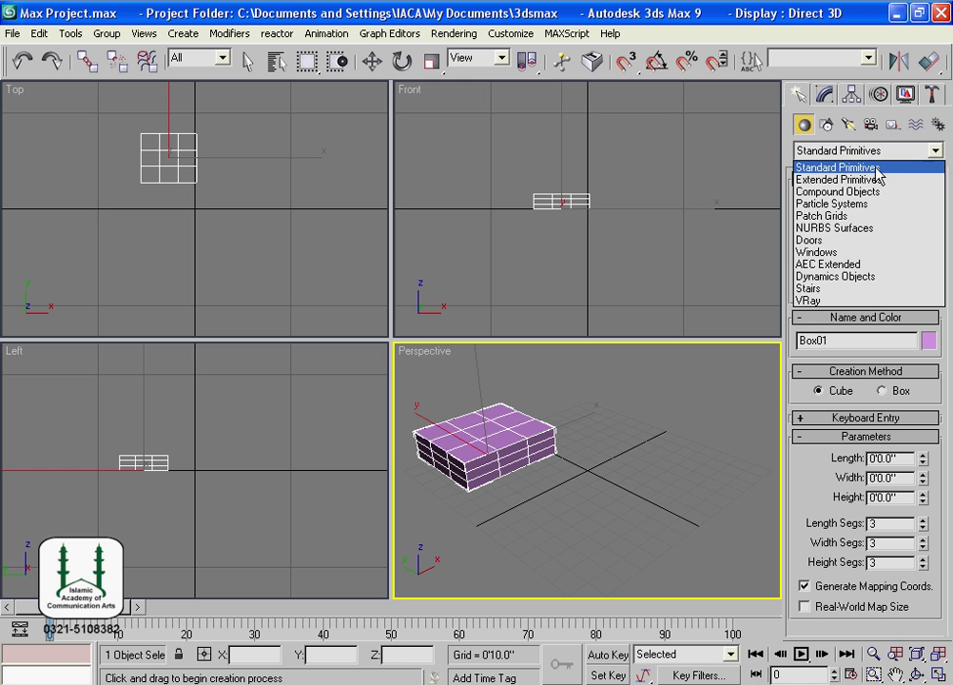
pyautogui.click(872, 180)
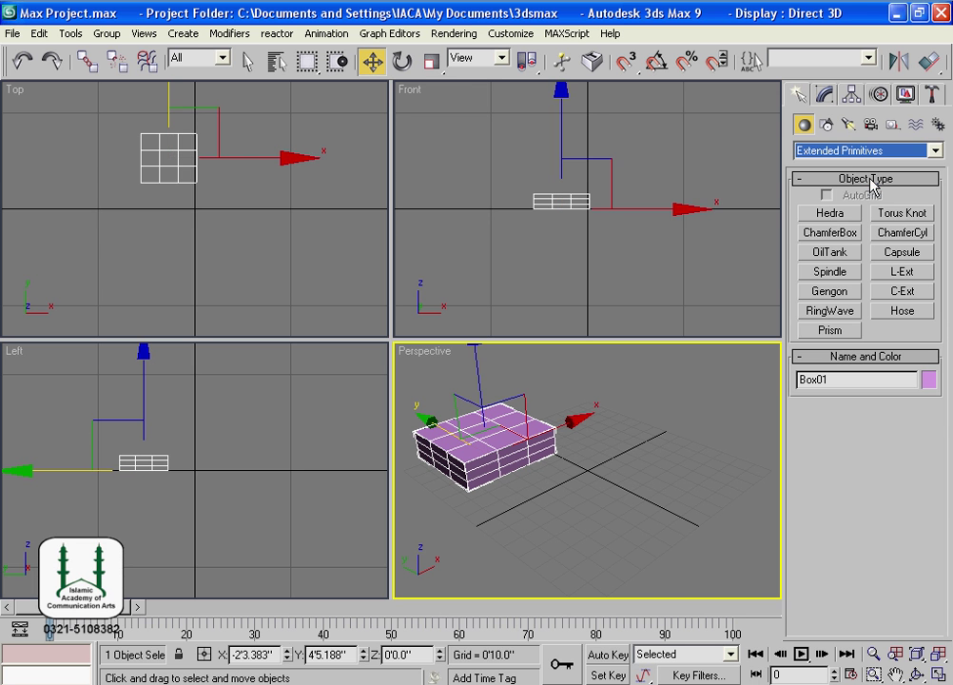
pyautogui.click(831, 233)
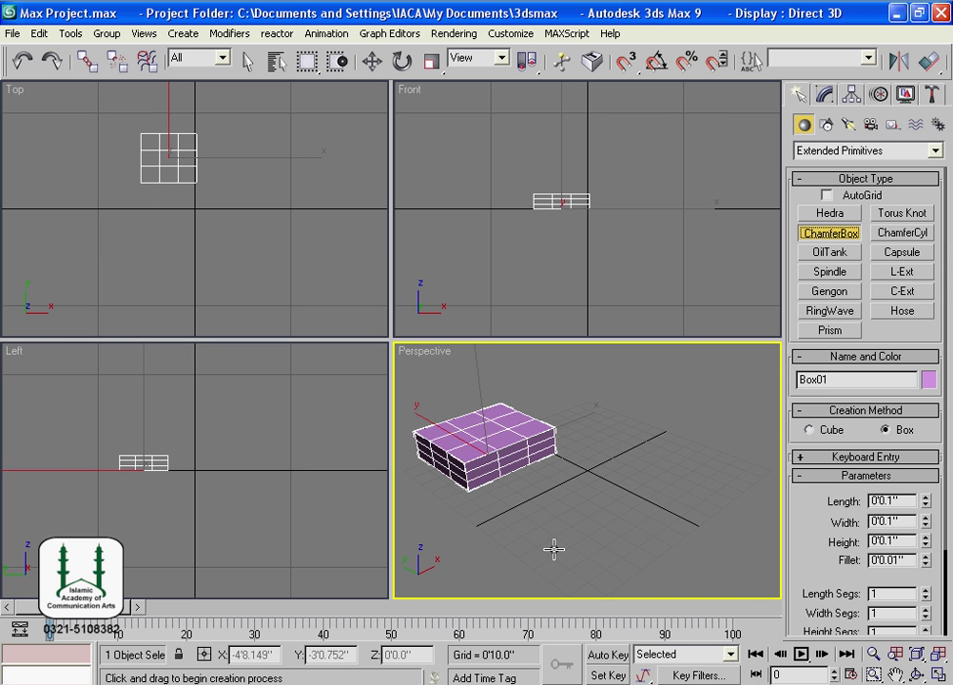
# Step: Create a chamfer box about 3'8" by 3'8" by 3'5" with a fillet of about 0'4.8", and undo it
pyautogui.moveTo(546, 523); pyautogui.dragTo(684, 522)
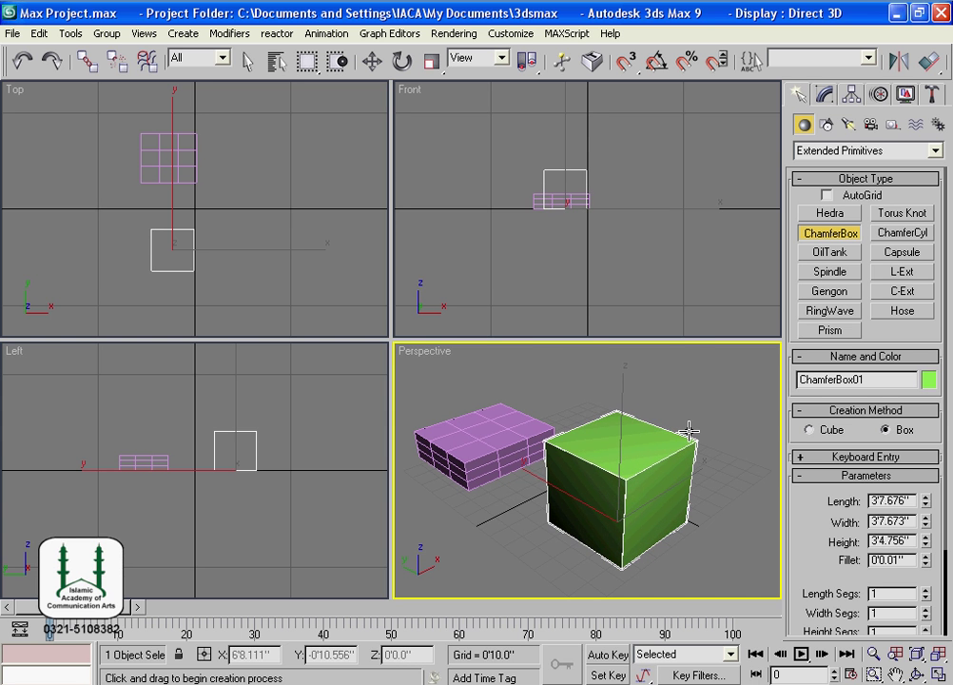
pyautogui.click(688, 431)
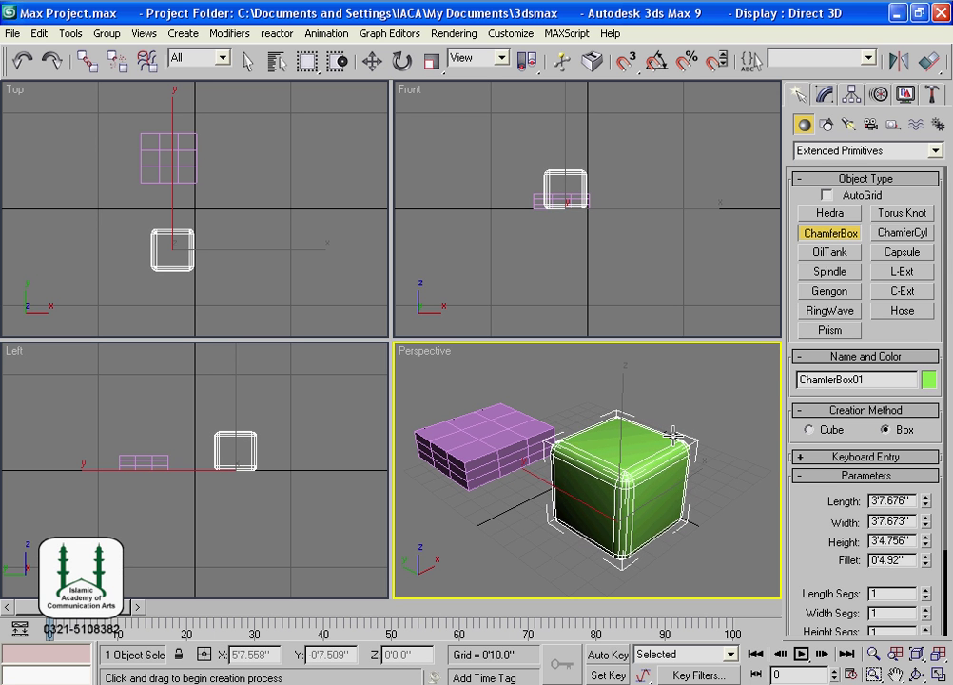
pyautogui.click(673, 440)
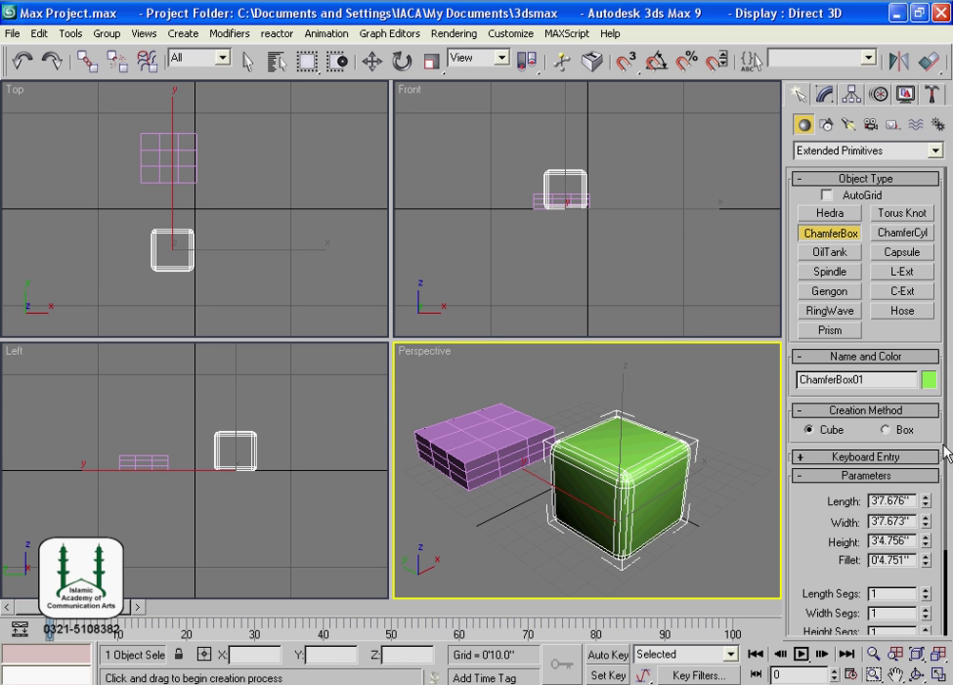
pyautogui.click(885, 429)
pyautogui.hotkey('ctrl', 'z')
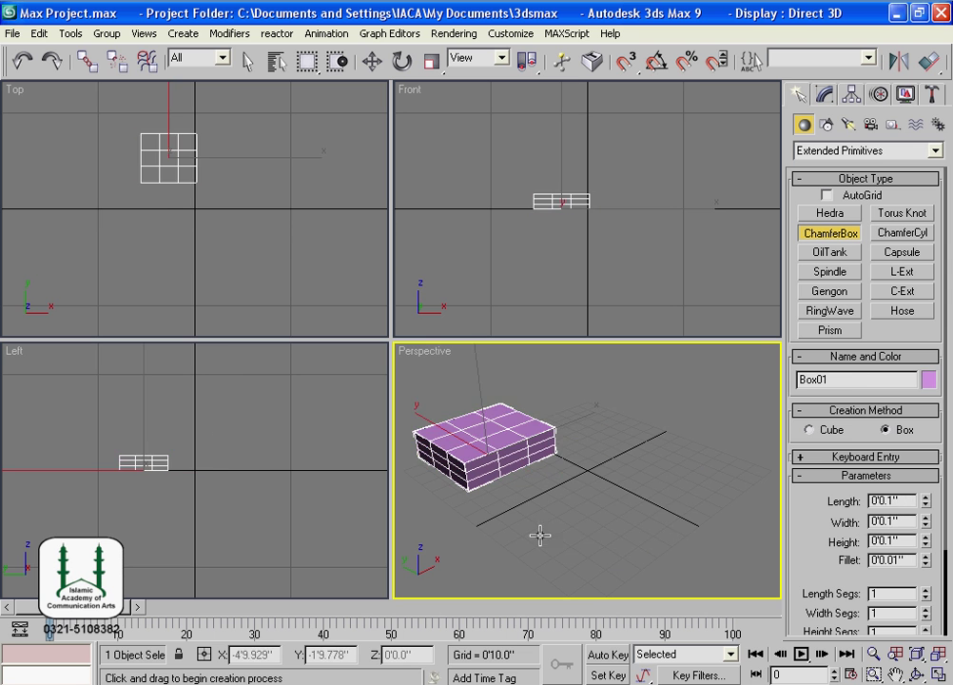
# Step: Create a chamfer box about 4'2" by 6'2" by 1'1" with a fillet of about 0'4.6", and turn off edged faces to inspect its rounded shape
pyautogui.moveTo(504, 539); pyautogui.dragTo(702, 515)
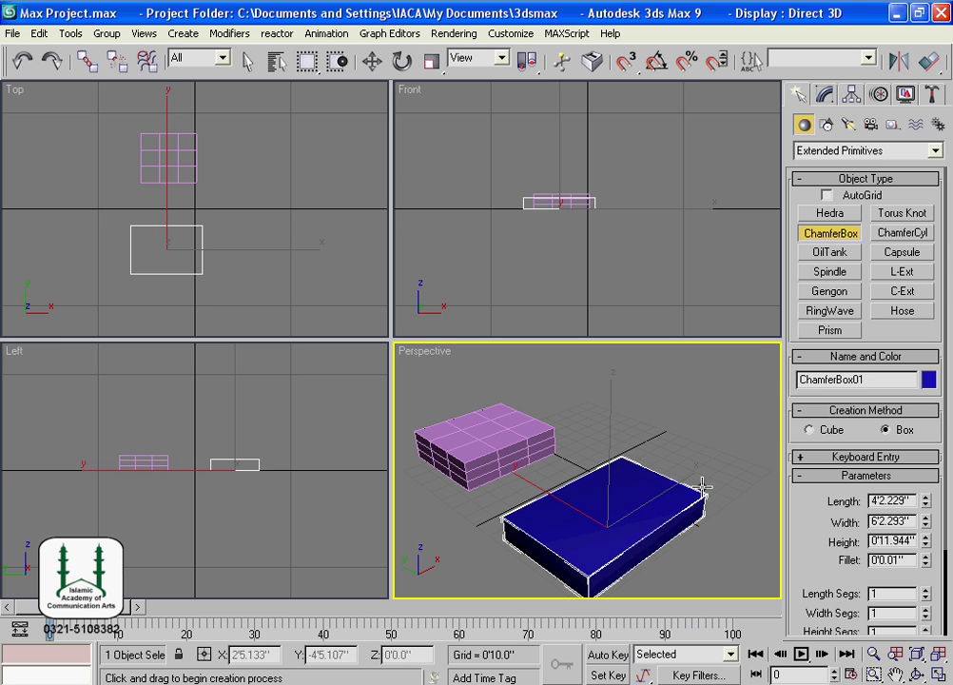
pyautogui.click(702, 485)
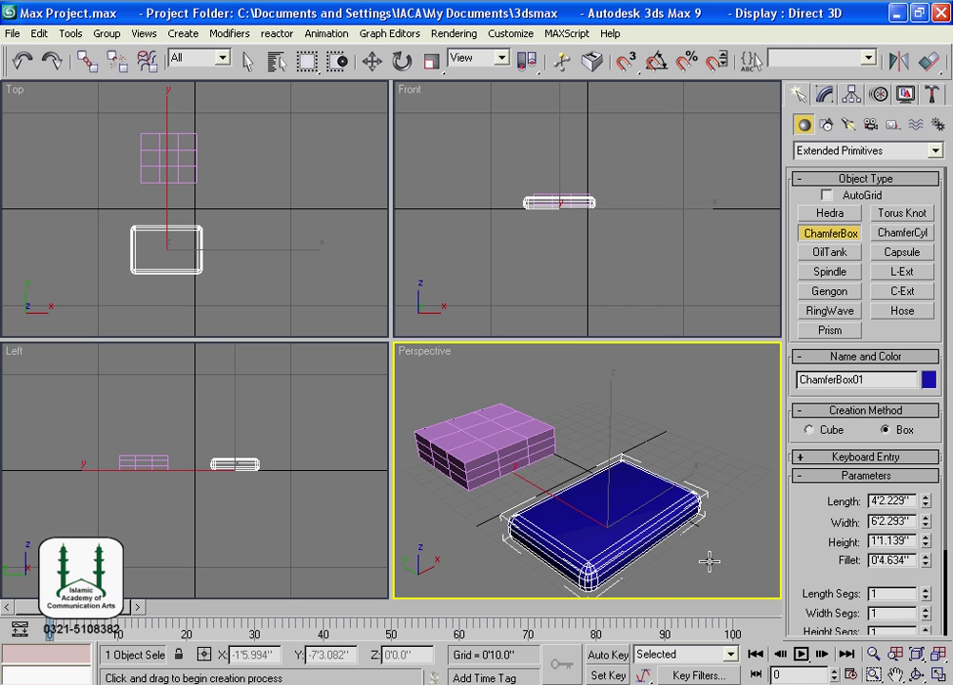
pyautogui.press('F4')
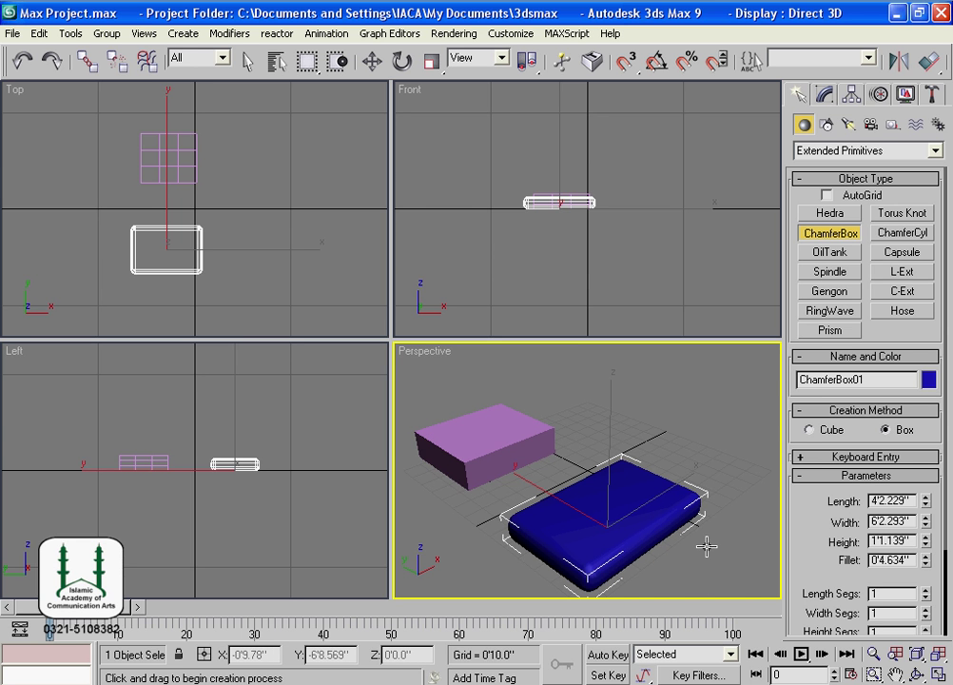
pyautogui.press('z')
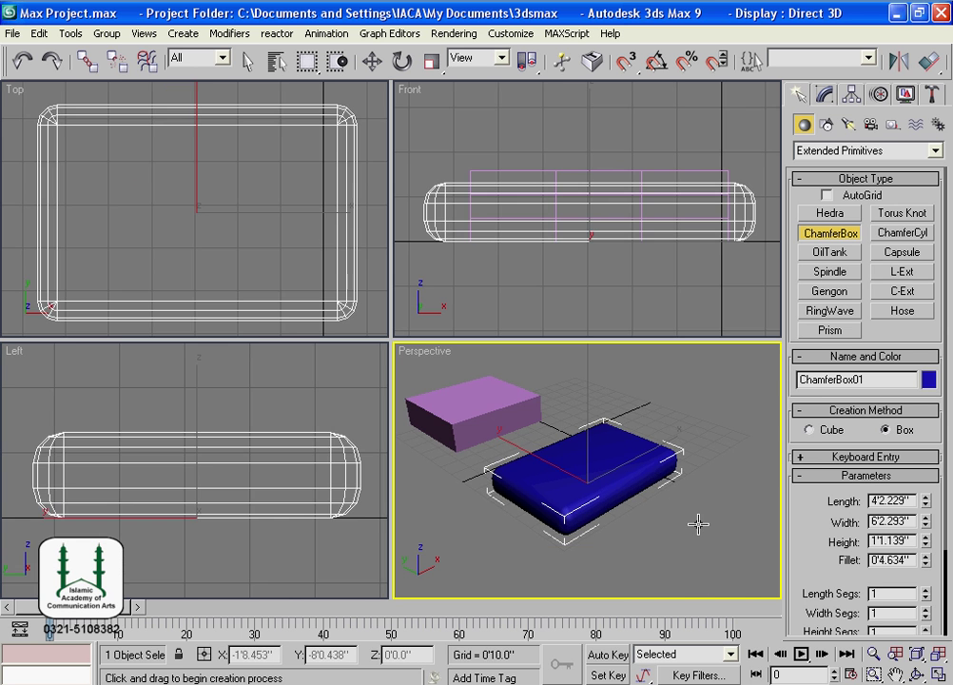
pyautogui.keyDown('alt'); pyautogui.moveTo(695, 514); pyautogui.dragTo(727, 381, button='middle'); pyautogui.keyUp('alt')
pyautogui.keyDown('alt'); pyautogui.moveTo(929, 487); pyautogui.dragTo(555, 462, button='middle'); pyautogui.keyUp('alt')
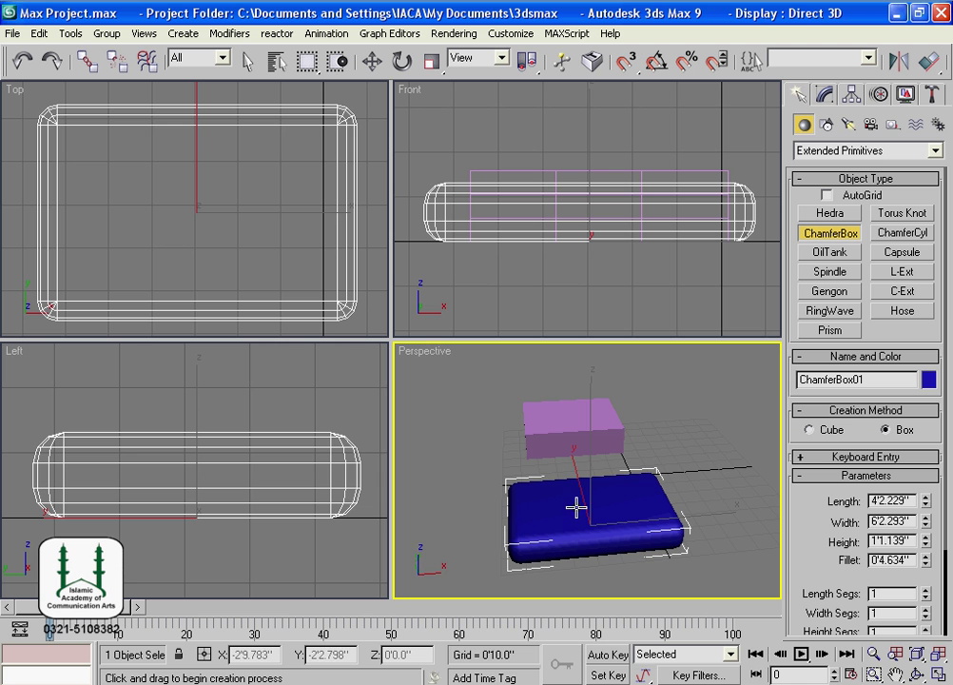
pyautogui.moveTo(526, 487)
pyautogui.keyDown('alt'); pyautogui.mouseDown(button='middle')
pyautogui.moveTo(699, 452)
pyautogui.moveTo(627, 523)
pyautogui.moveTo(572, 520)
pyautogui.moveTo(606, 480)
pyautogui.moveTo(573, 489)
pyautogui.moveTo(594, 497)
pyautogui.moveTo(539, 492)
pyautogui.mouseUp(button='middle'); pyautogui.keyUp('alt')
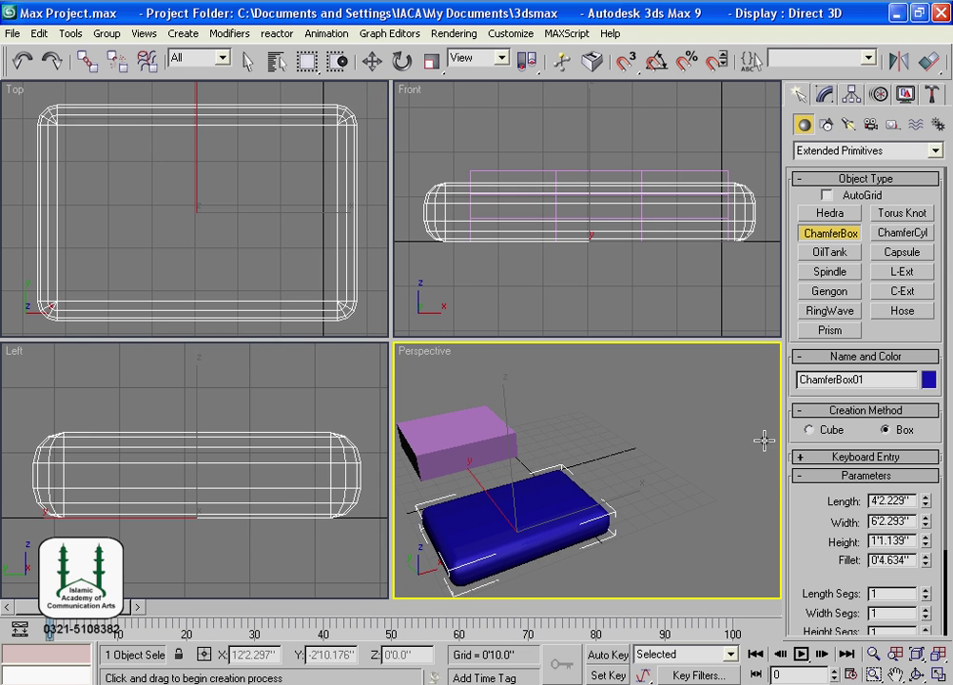
# Step: Create a chamfer box with the Cube creation method, about 3'7" per side, with a fillet of about 0'7.2"
pyautogui.click(824, 433)
pyautogui.moveTo(604, 422); pyautogui.dragTo(623, 428)
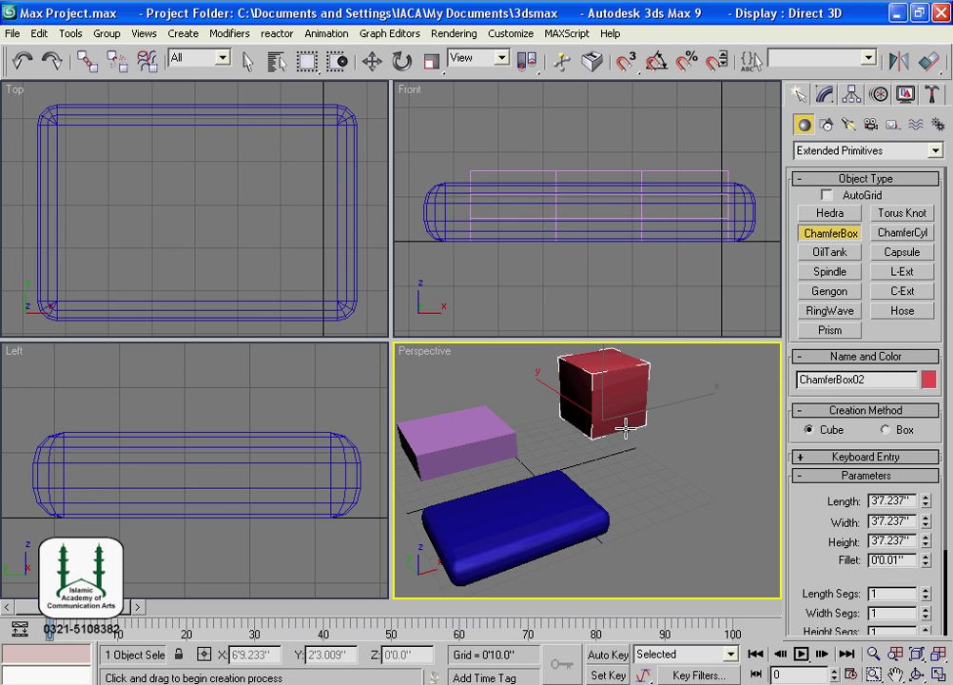
pyautogui.click(623, 416)
pyautogui.moveTo(610, 427); pyautogui.dragTo(627, 526, button='middle')
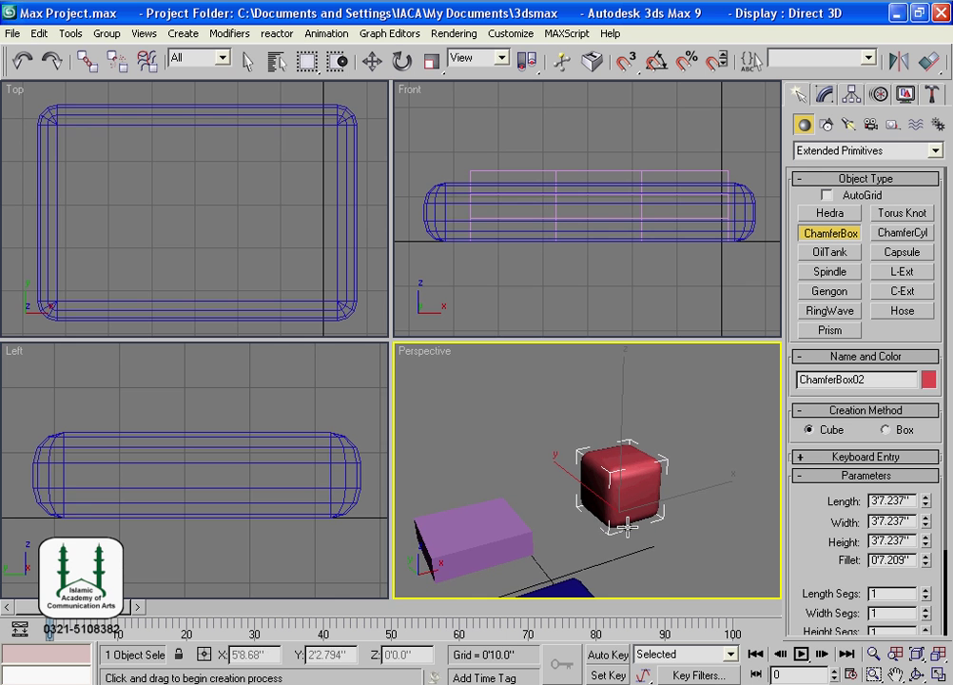
# Step: Maximize the Perspective viewport and delete all objects from the scene
pyautogui.hotkey('alt', 'w')
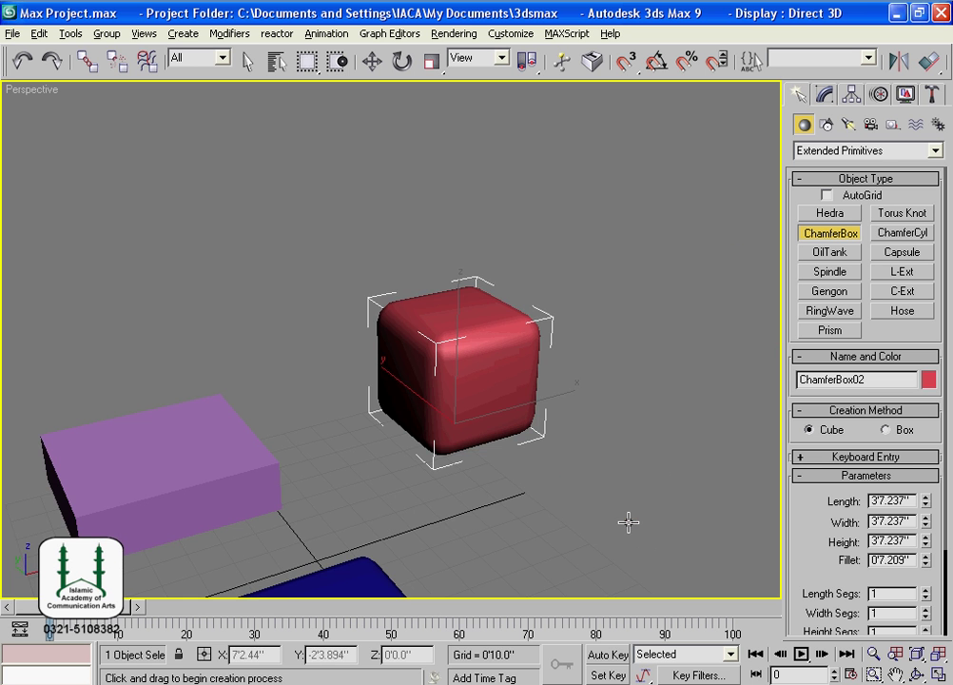
pyautogui.keyDown('alt'); pyautogui.moveTo(404, 477); pyautogui.dragTo(323, 374, button='middle'); pyautogui.keyUp('alt')
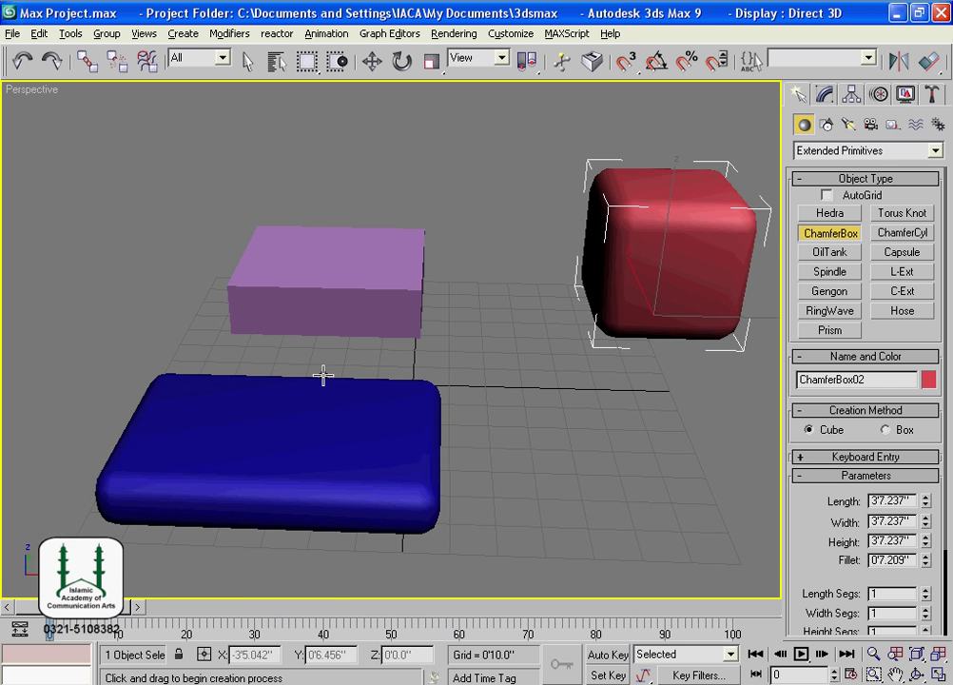
pyautogui.moveTo(630, 327); pyautogui.dragTo(472, 408, button='middle')
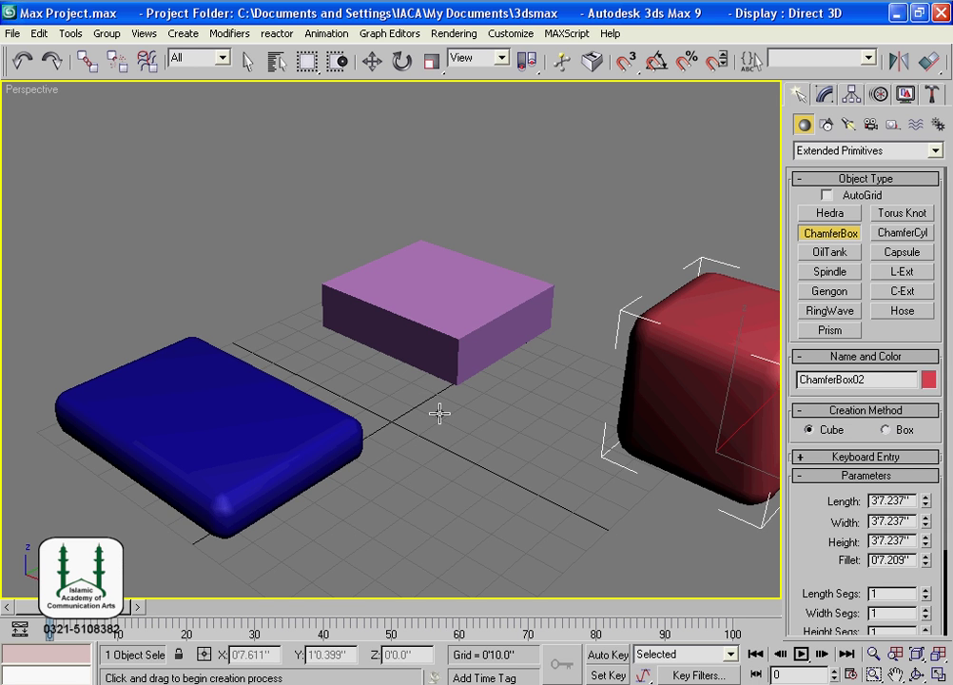
pyautogui.hotkey('ctrl', 'a')
pyautogui.press('Delete')
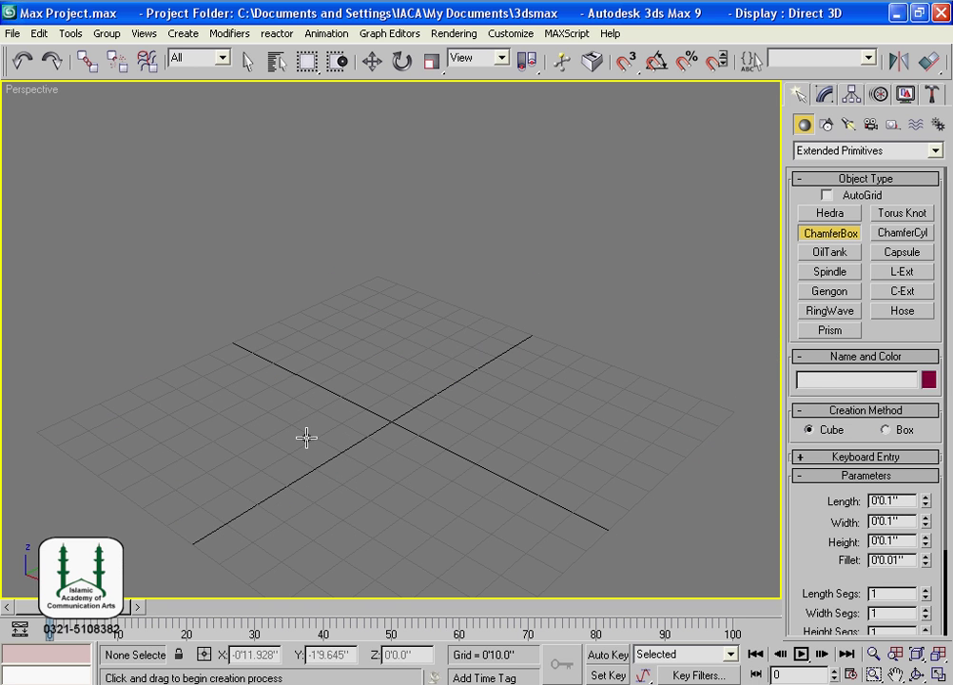
pyautogui.moveTo(255, 432); pyautogui.dragTo(380, 488, button='middle')
pyautogui.hotkey('shift', 'z')
pyautogui.hotkey('shift', 'z')
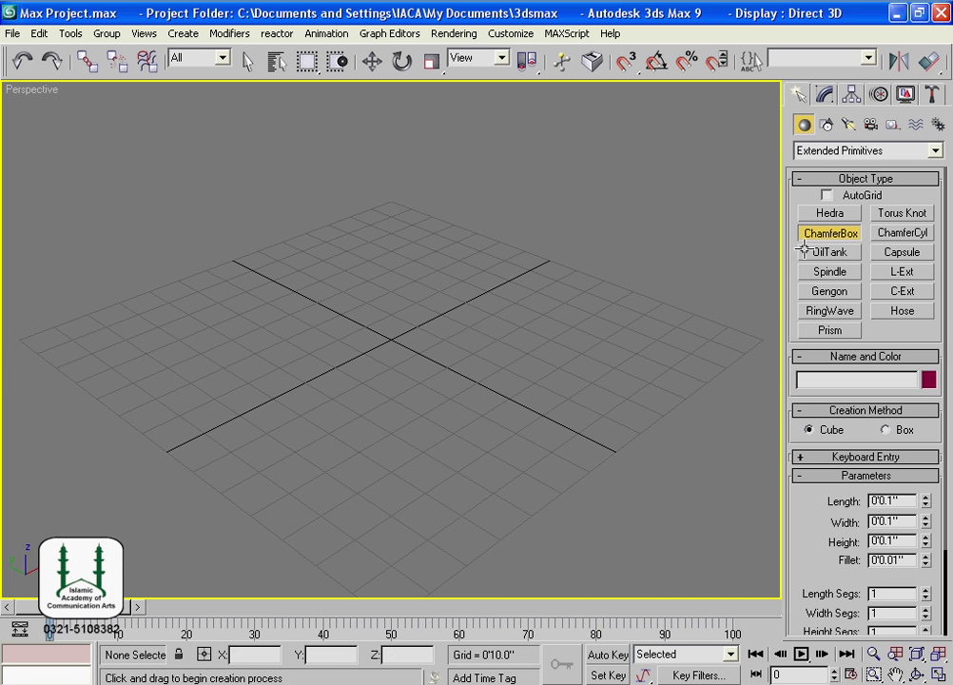
# Step: Create a chamfer box with the Box creation method, about 3'2" by 4'8" by 0'10.6" with a 0'3.2" fillet, and display edged faces
pyautogui.moveTo(195, 341); pyautogui.dragTo(260, 358)
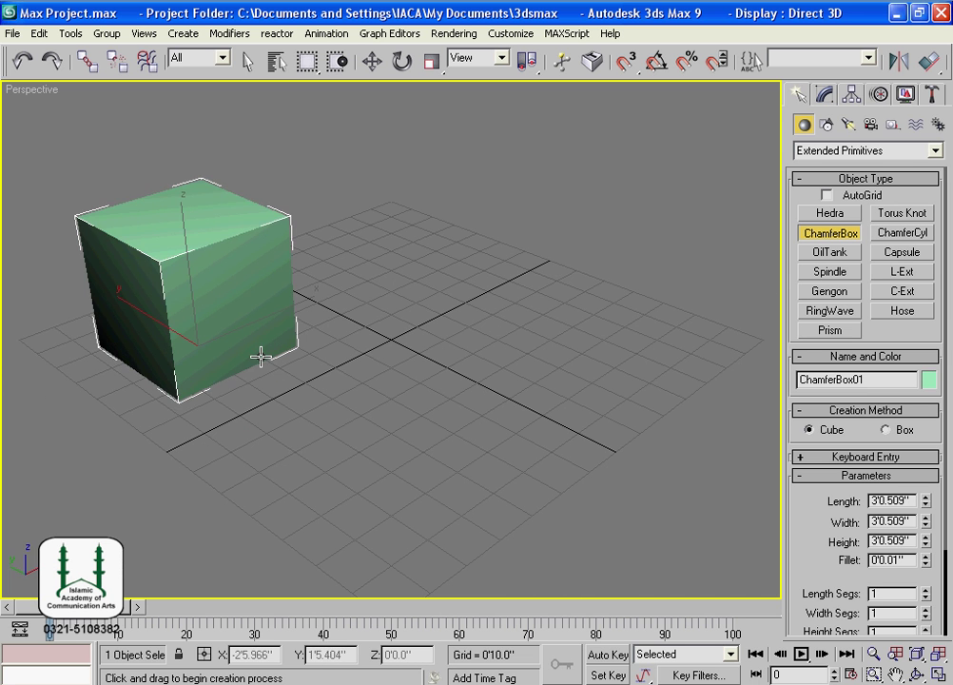
pyautogui.rightClick(259, 358)
pyautogui.click(889, 430)
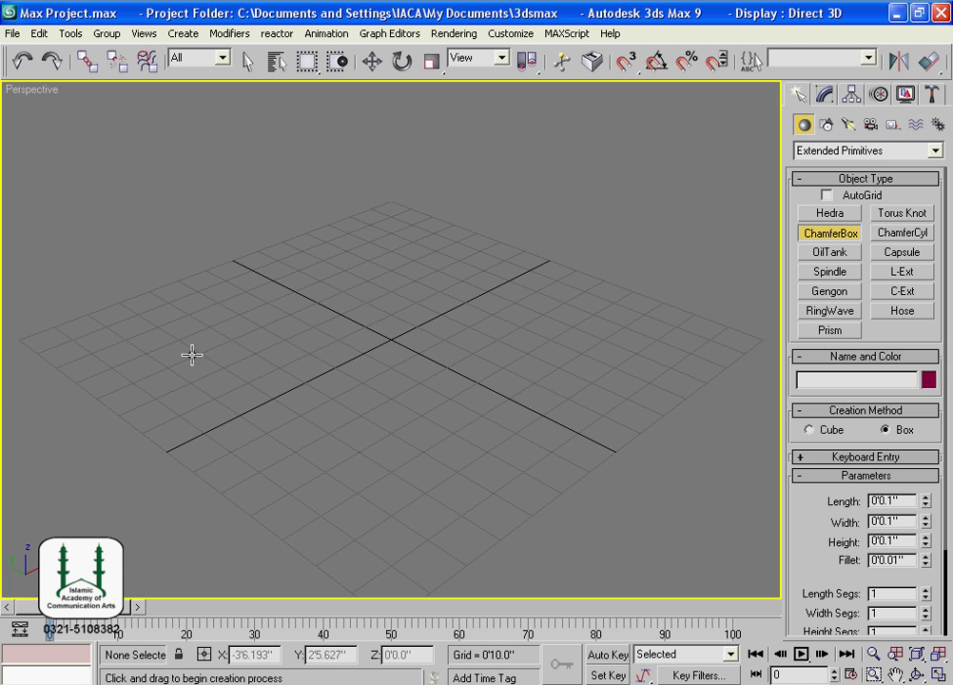
pyautogui.moveTo(151, 360); pyautogui.dragTo(334, 362)
pyautogui.moveTo(406, 333); pyautogui.dragTo(397, 323)
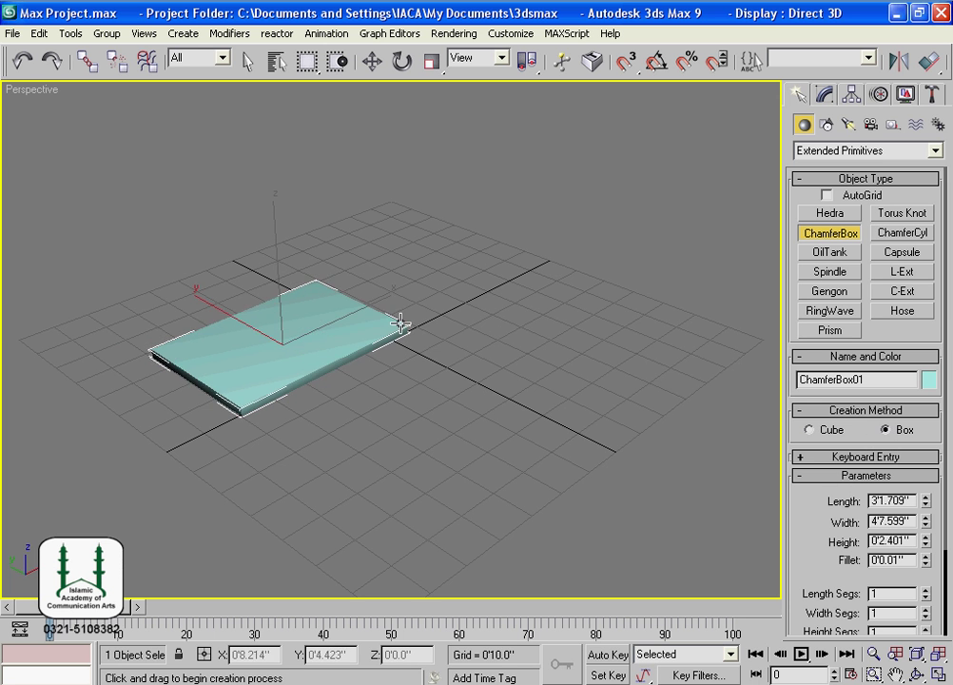
pyautogui.click(377, 278)
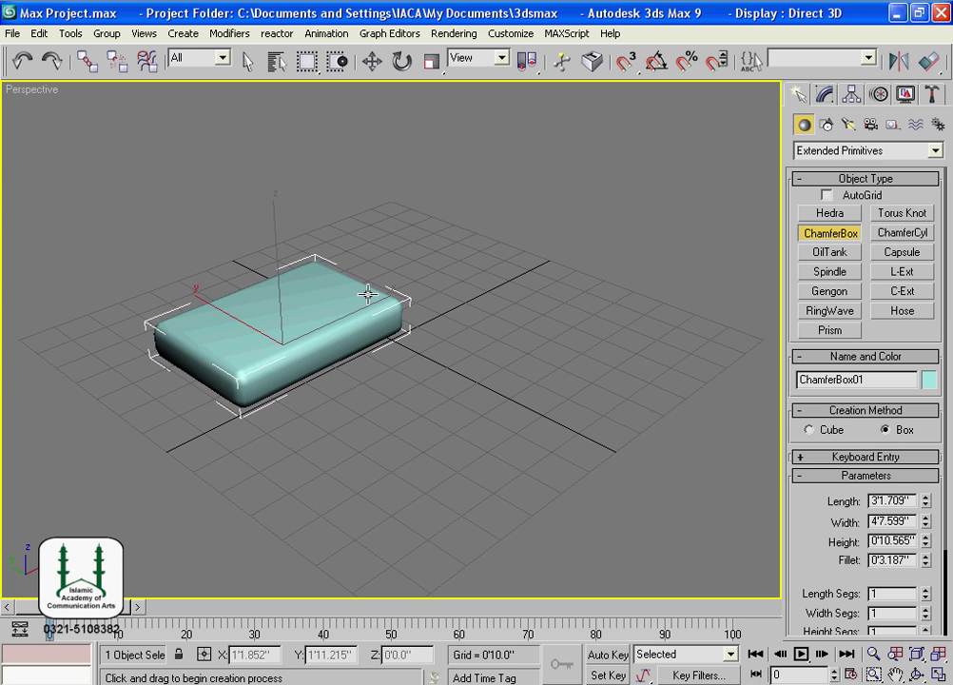
pyautogui.press('F4')
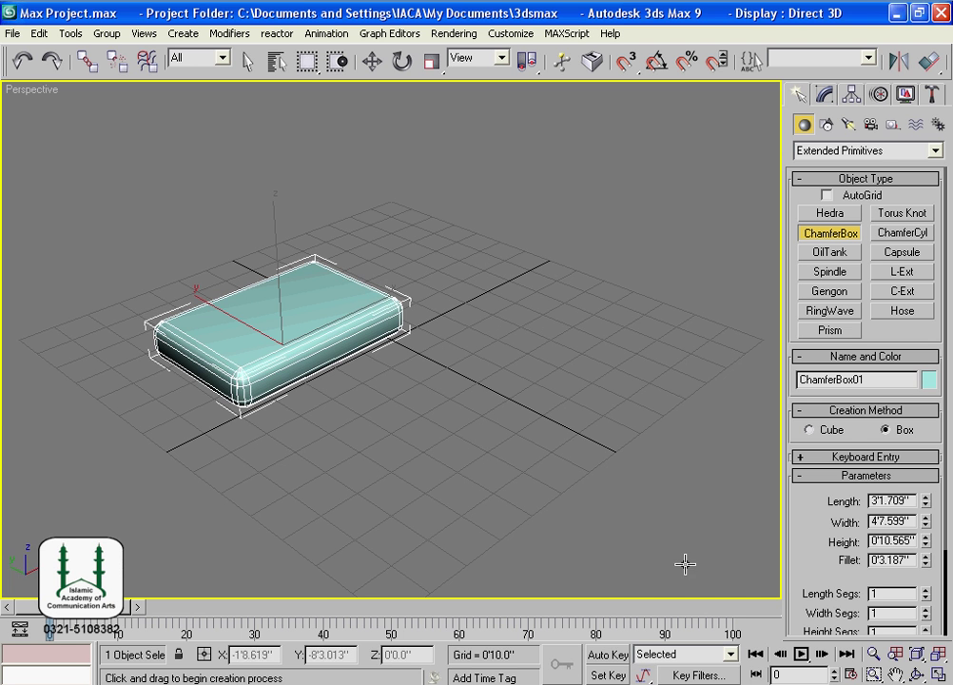
# Step: Set the chamfer box's length, width and height segments to 3
pyautogui.click(927, 628)
pyautogui.click(928, 627)
pyautogui.moveTo(814, 546); pyautogui.dragTo(807, 480)
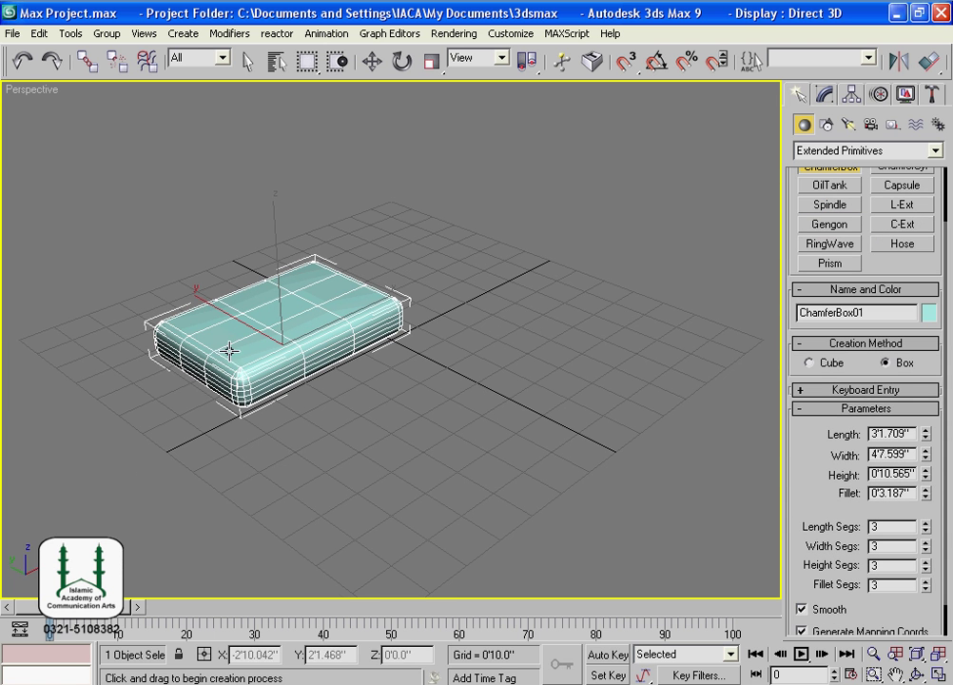
# Step: Adjust the chamfer box's length to 3'6.611" and its width to 3'7.979"
pyautogui.moveTo(230, 352); pyautogui.dragTo(237, 420, button='middle')
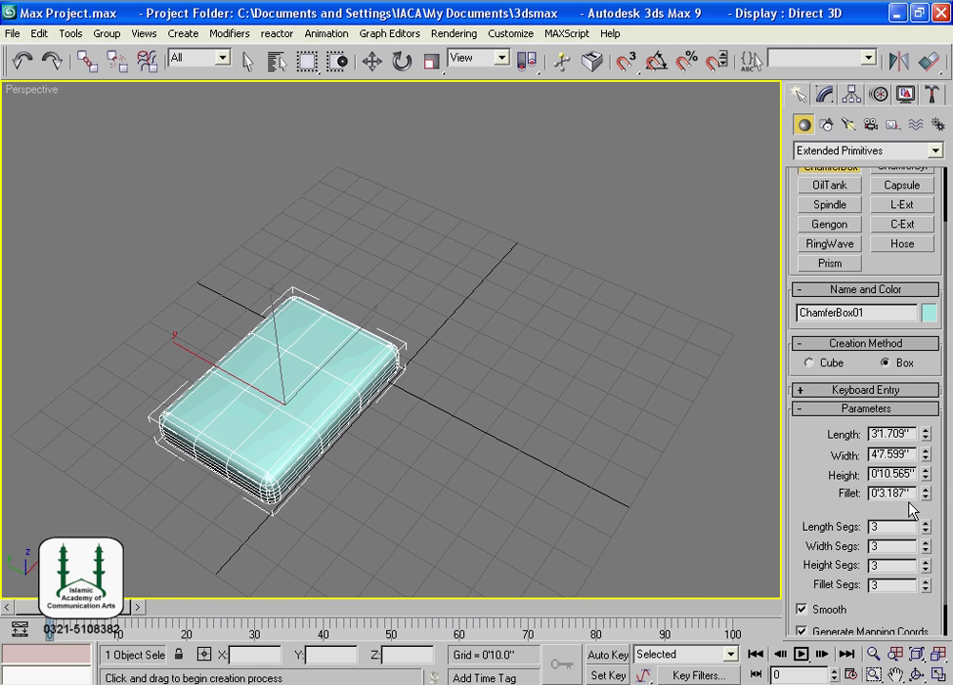
pyautogui.moveTo(925, 464); pyautogui.dragTo(928, 481)
pyautogui.moveTo(927, 436)
pyautogui.mouseDown()
pyautogui.moveTo(929, 464)
pyautogui.moveTo(927, 436)
pyautogui.mouseUp()
pyautogui.keyDown('alt'); pyautogui.moveTo(571, 437); pyautogui.dragTo(430, 404, button='middle'); pyautogui.keyUp('alt')
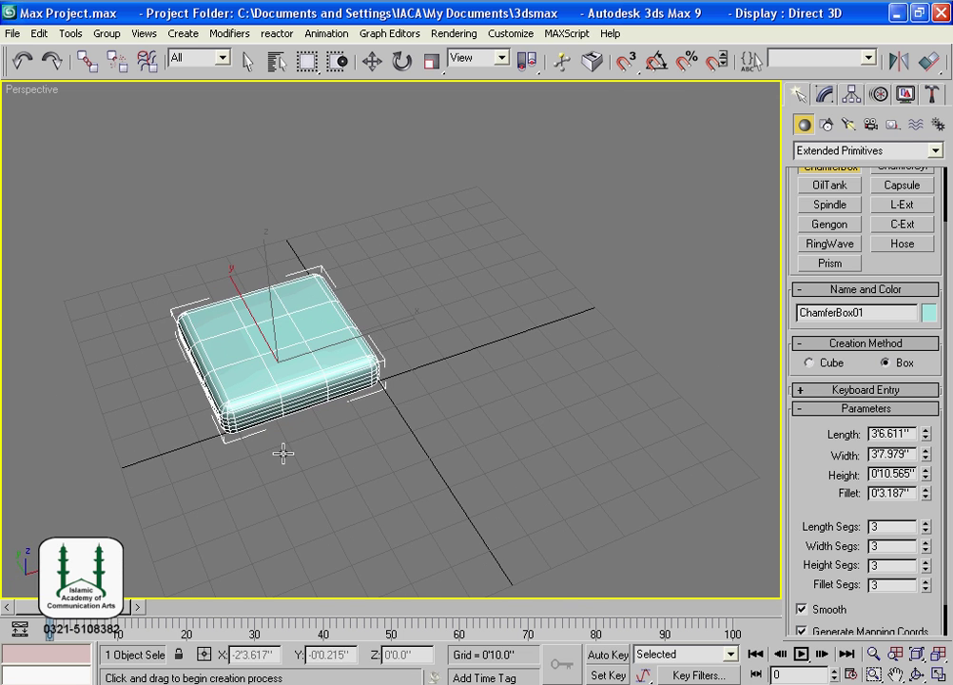
# Step: Create a standard box beside the chamfer box with the Box creation method, about 3'0.2" long, 3'4.7" wide and 0'7.8" high
pyautogui.keyDown('alt'); pyautogui.moveTo(144, 386); pyautogui.dragTo(343, 381, button='middle'); pyautogui.keyUp('alt')
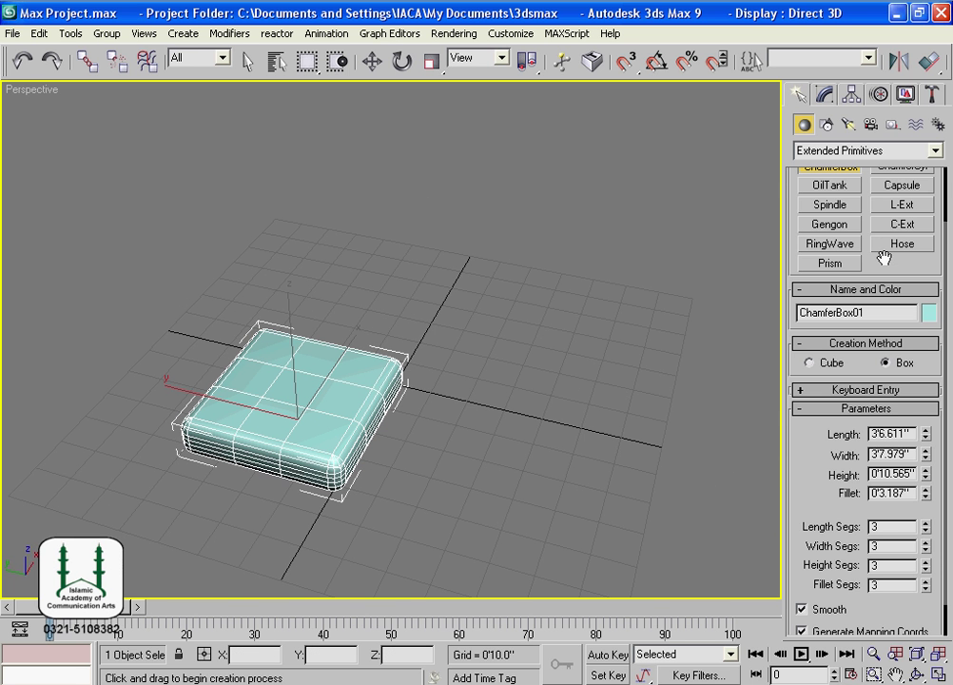
pyautogui.moveTo(884, 258); pyautogui.dragTo(887, 335)
pyautogui.click(935, 151)
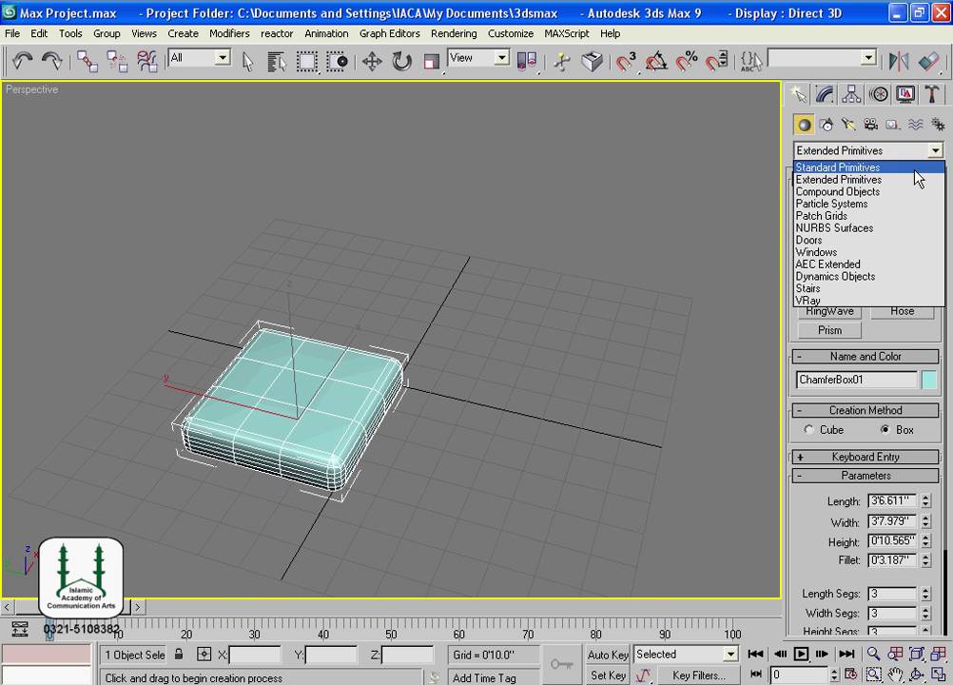
pyautogui.click(904, 163)
pyautogui.click(829, 213)
pyautogui.moveTo(487, 416); pyautogui.dragTo(512, 463)
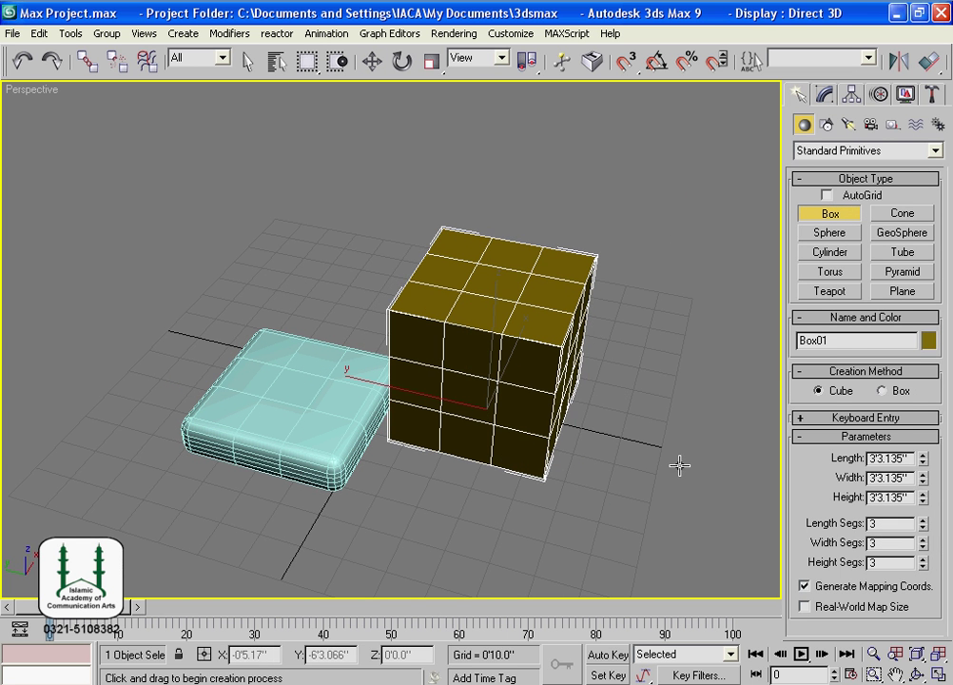
pyautogui.hotkey('ctrl', 'z')
pyautogui.click(884, 391)
pyautogui.moveTo(488, 404); pyautogui.dragTo(598, 554)
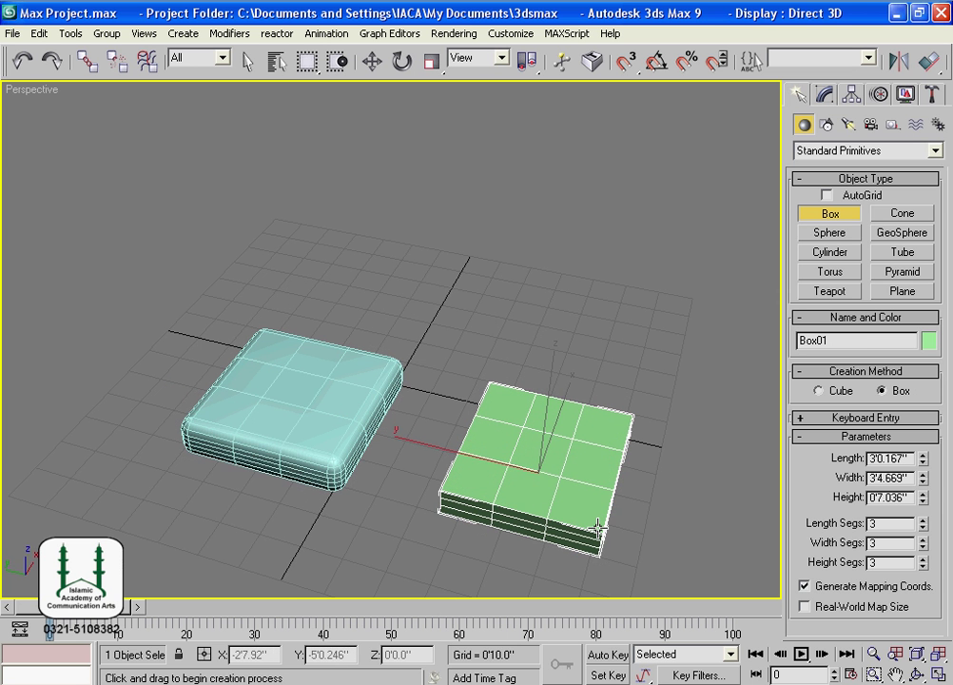
# Step: Examine the chamfer box and the standard box from several angles, comparing their edges and corners
pyautogui.keyDown('alt'); pyautogui.moveTo(636, 509); pyautogui.dragTo(601, 442, button='middle'); pyautogui.keyUp('alt')
pyautogui.keyDown('alt'); pyautogui.moveTo(646, 469); pyautogui.dragTo(629, 429, button='middle'); pyautogui.keyUp('alt')
pyautogui.keyDown('alt'); pyautogui.moveTo(630, 474); pyautogui.dragTo(606, 452, button='middle'); pyautogui.keyUp('alt')
pyautogui.keyDown('alt'); pyautogui.moveTo(663, 456); pyautogui.dragTo(433, 478, button='middle'); pyautogui.keyUp('alt')
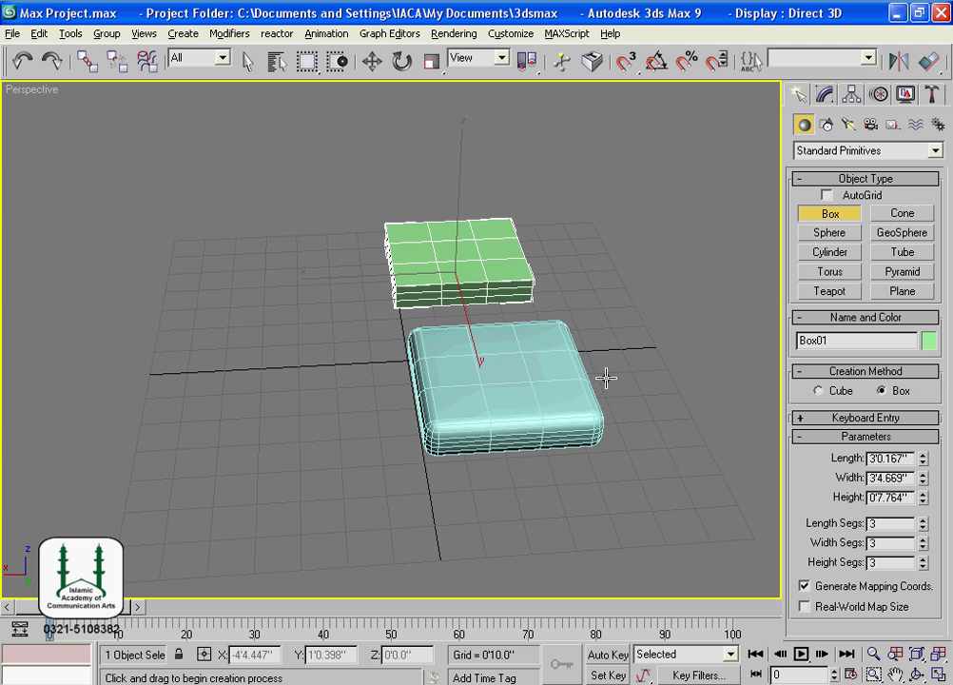
pyautogui.keyDown('alt'); pyautogui.moveTo(606, 378); pyautogui.dragTo(411, 422, button='middle'); pyautogui.keyUp('alt')
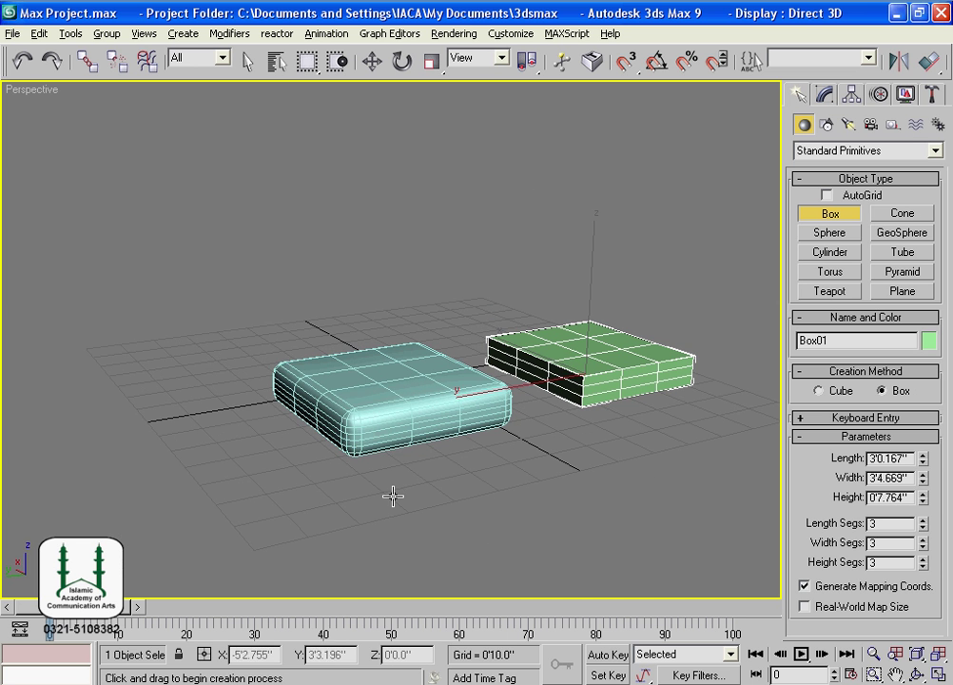
pyautogui.keyDown('alt'); pyautogui.moveTo(491, 438); pyautogui.dragTo(460, 457, button='middle'); pyautogui.keyUp('alt')
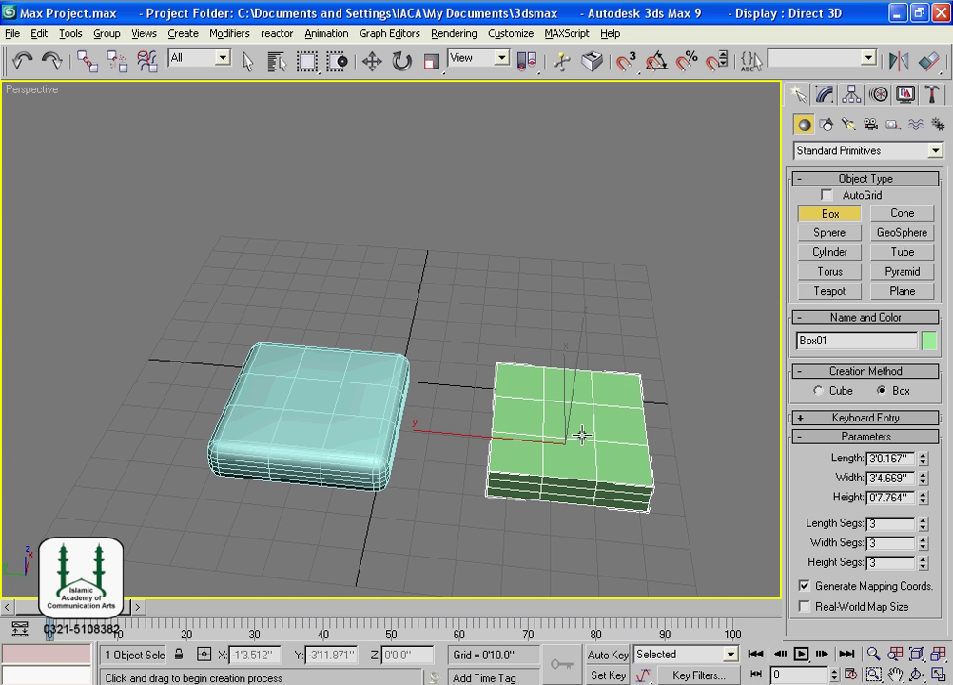
pyautogui.keyDown('alt'); pyautogui.moveTo(627, 472); pyautogui.dragTo(468, 372, button='middle'); pyautogui.keyUp('alt')
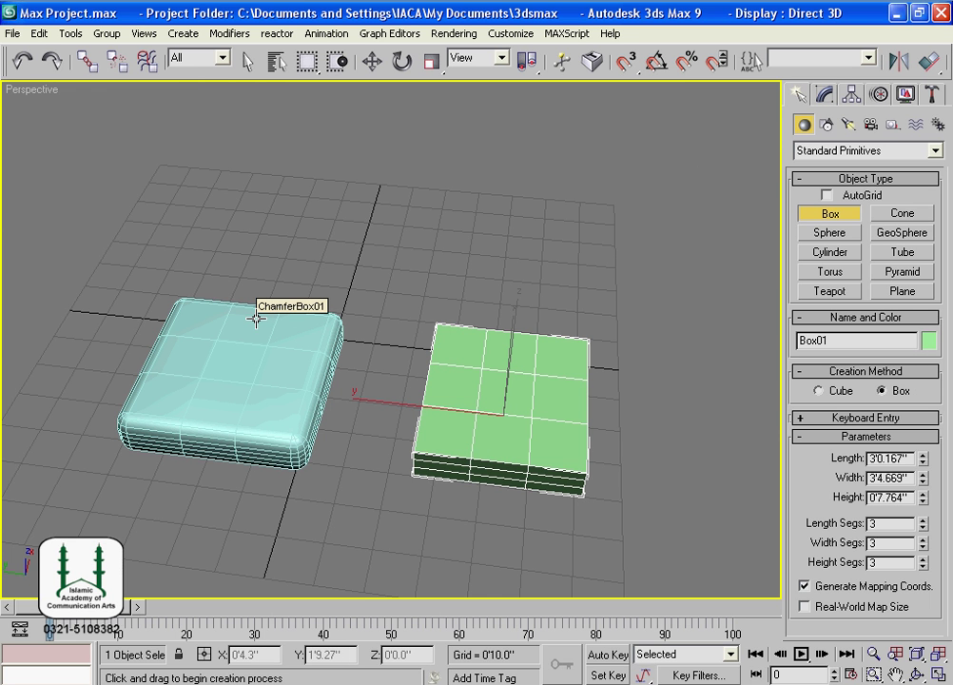
pyautogui.moveTo(409, 306)
pyautogui.mouseDown(button='middle')
pyautogui.moveTo(419, 332)
pyautogui.moveTo(417, 313)
pyautogui.mouseUp(button='middle')
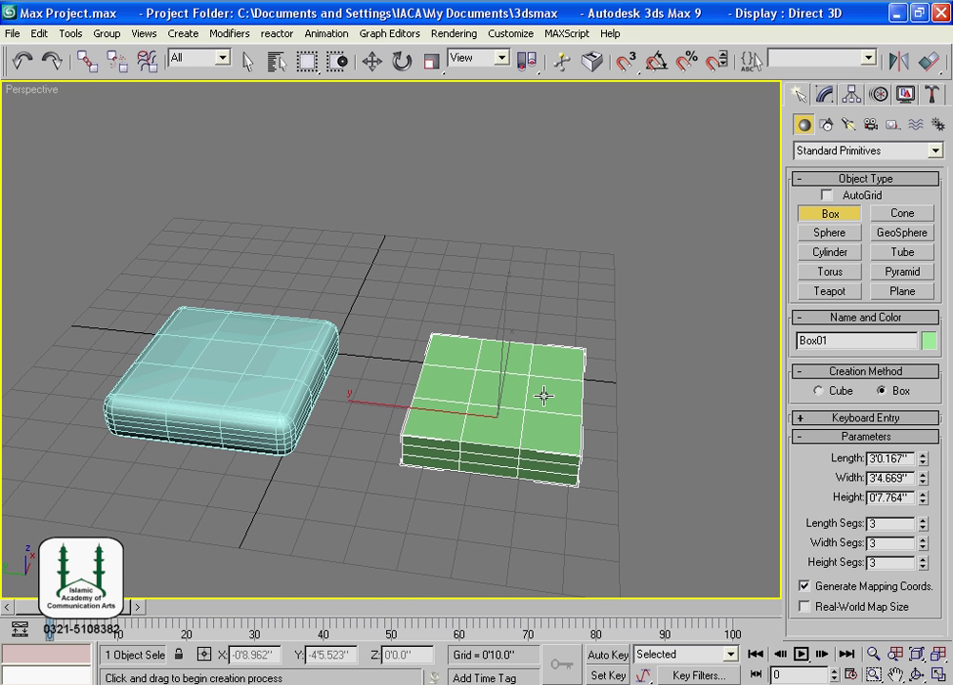
pyautogui.keyDown('alt'); pyautogui.moveTo(547, 453); pyautogui.dragTo(392, 466, button='middle'); pyautogui.keyUp('alt')
pyautogui.keyDown('alt'); pyautogui.moveTo(314, 355); pyautogui.dragTo(349, 389, button='middle'); pyautogui.keyUp('alt')
pyautogui.keyDown('alt'); pyautogui.moveTo(283, 393); pyautogui.dragTo(303, 314, button='middle'); pyautogui.keyUp('alt')
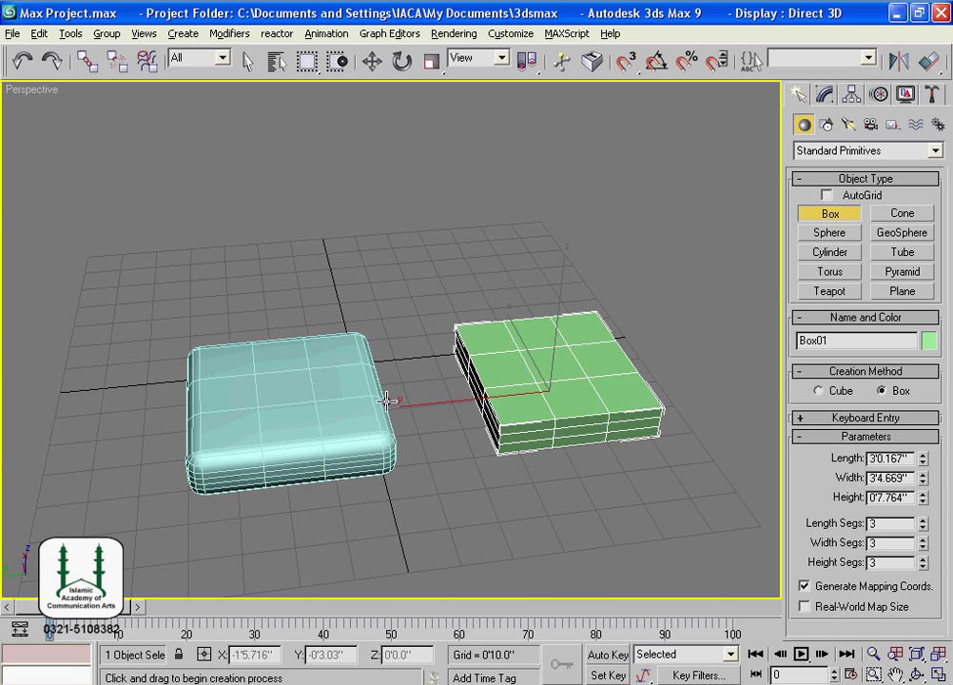